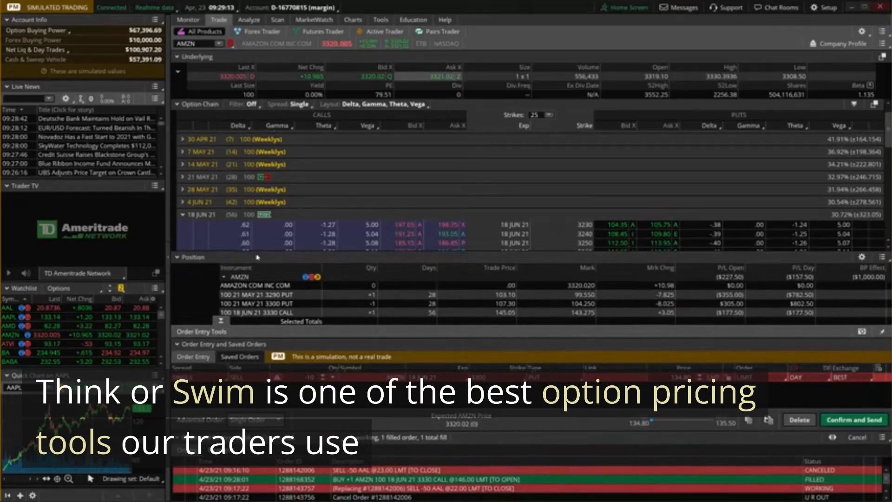
left_click(178, 257)
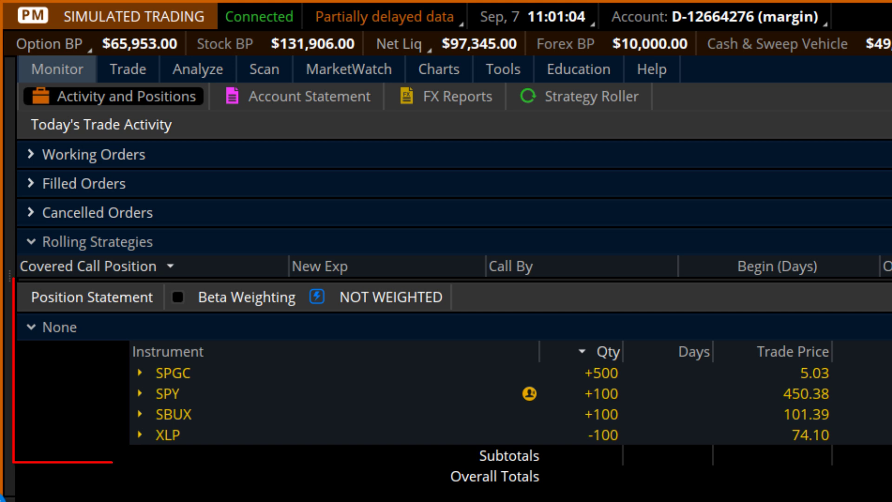
Collapse and reopen the None group in the Position Statement, and briefly expand all positions to view their details
left_click(31, 326)
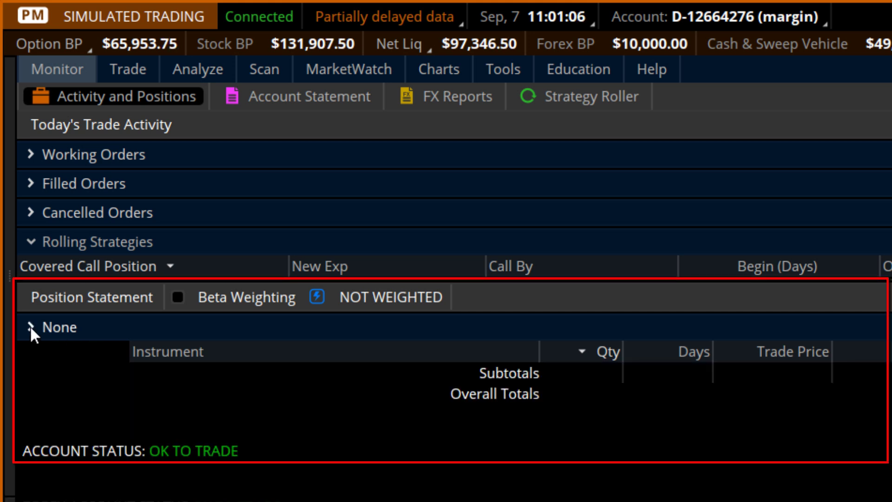
left_click(31, 327)
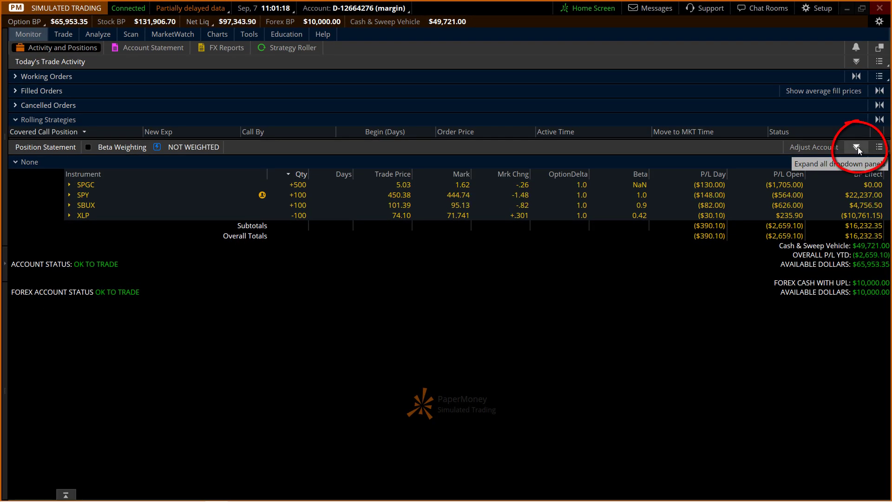
left_click(858, 147)
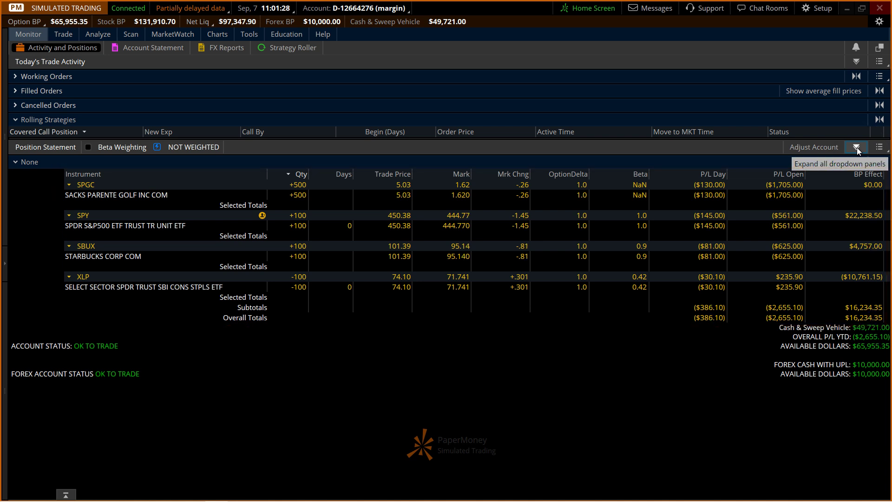
left_click(857, 146)
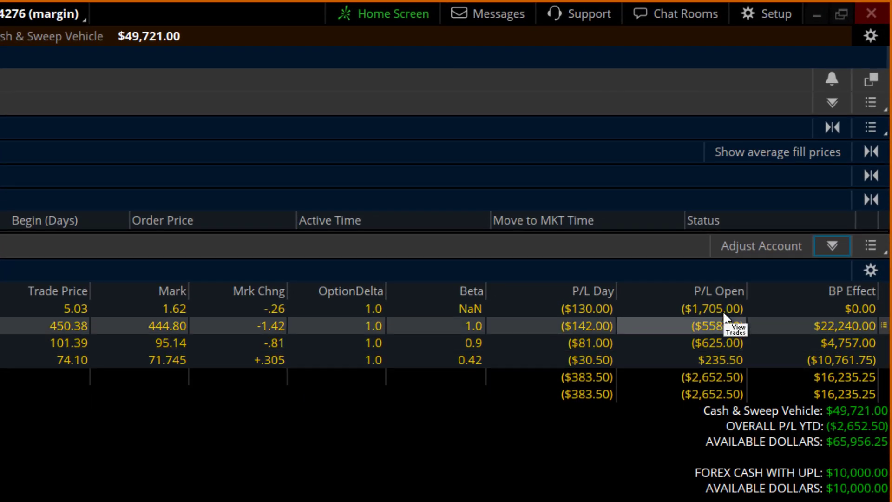
Review the Set Account Cash options in the account adjustments, keep CURRENT (No Change), and cancel without applying
left_click(750, 243)
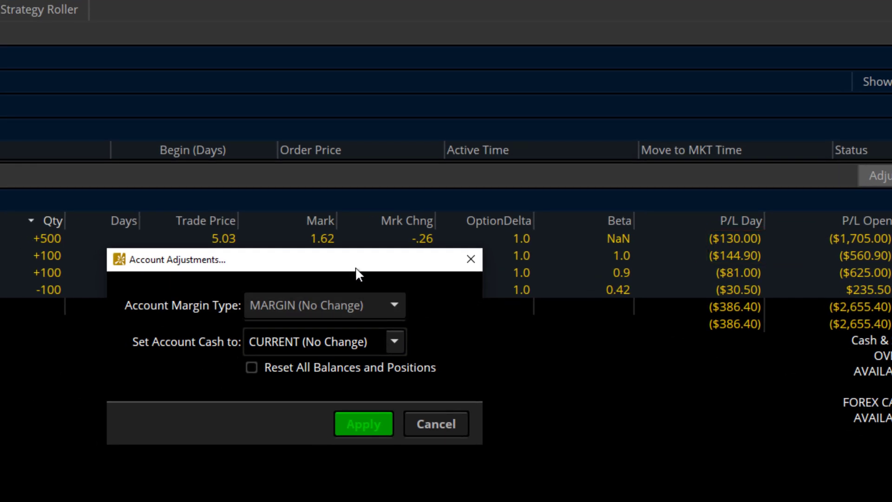
left_click_drag(291, 294, 325, 207)
left_click(428, 255)
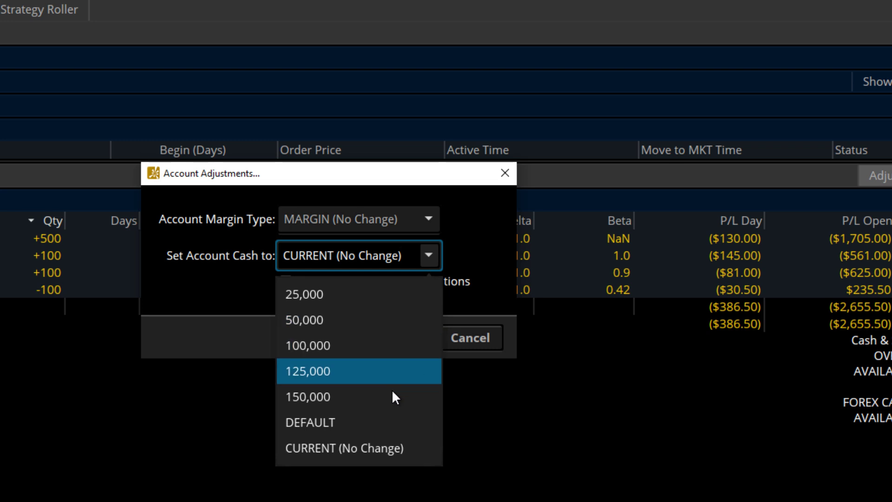
left_click(390, 448)
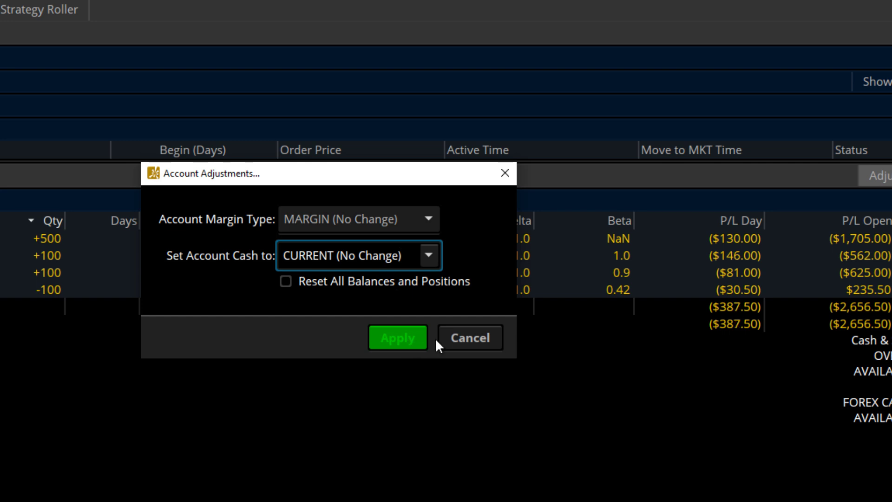
left_click(457, 341)
left_click(457, 340)
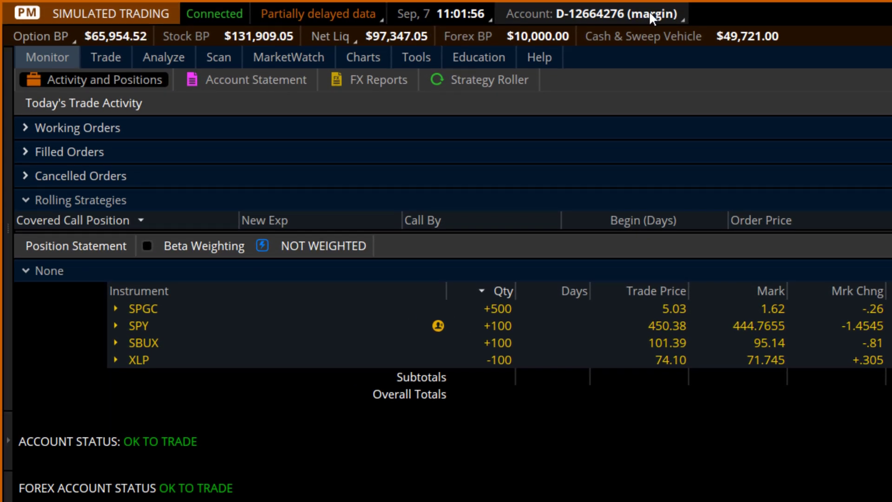
View the combined total of all accounts and the IRA account, ending back on the margin account
left_click(649, 11)
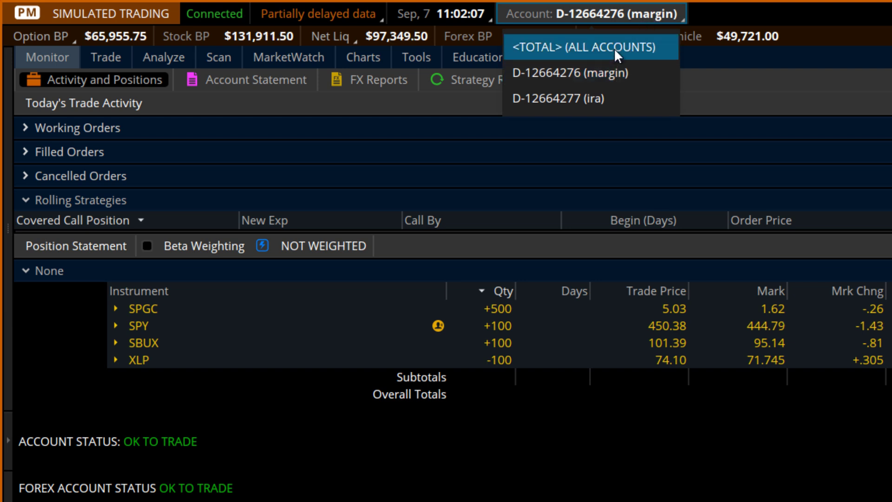
left_click(614, 48)
left_click(654, 13)
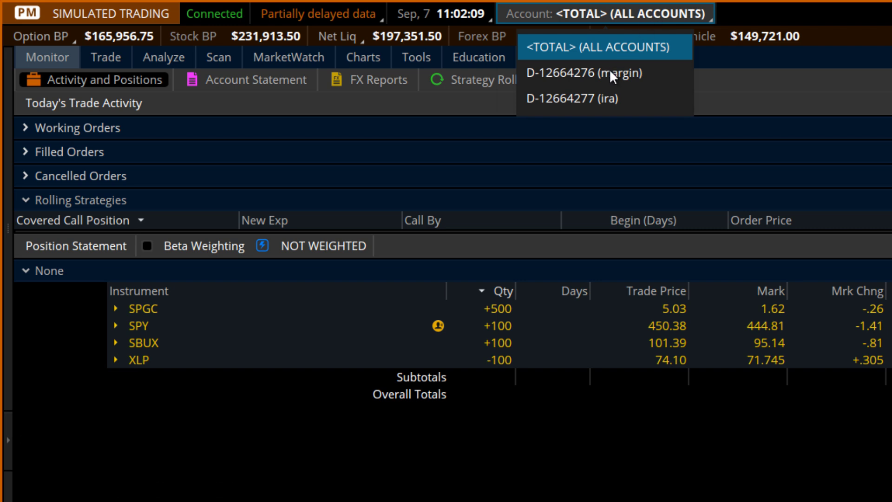
left_click(607, 99)
left_click(631, 13)
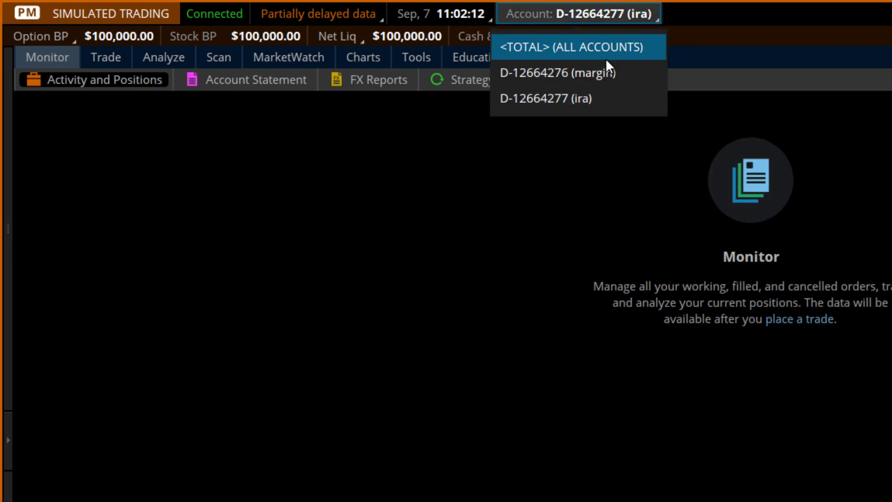
left_click(602, 72)
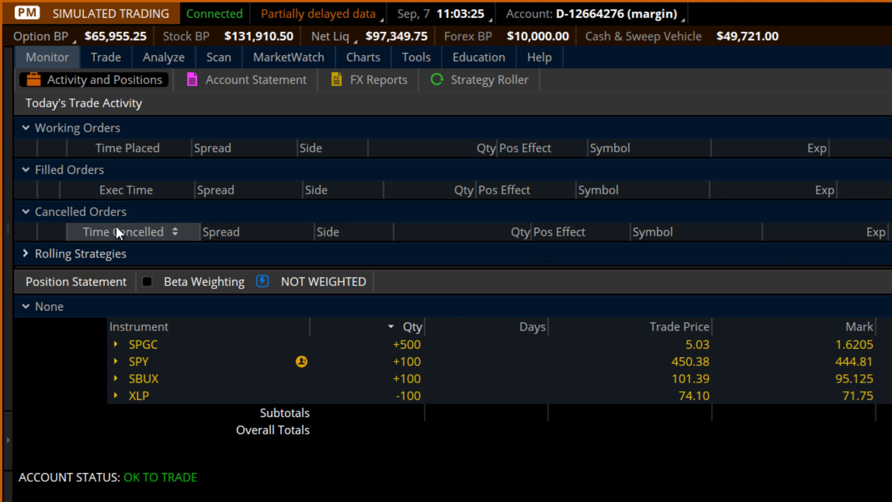
Collapse the Working Orders, Filled Orders and Cancelled Orders sections of Today's Trade Activity
left_click(24, 129)
left_click(24, 152)
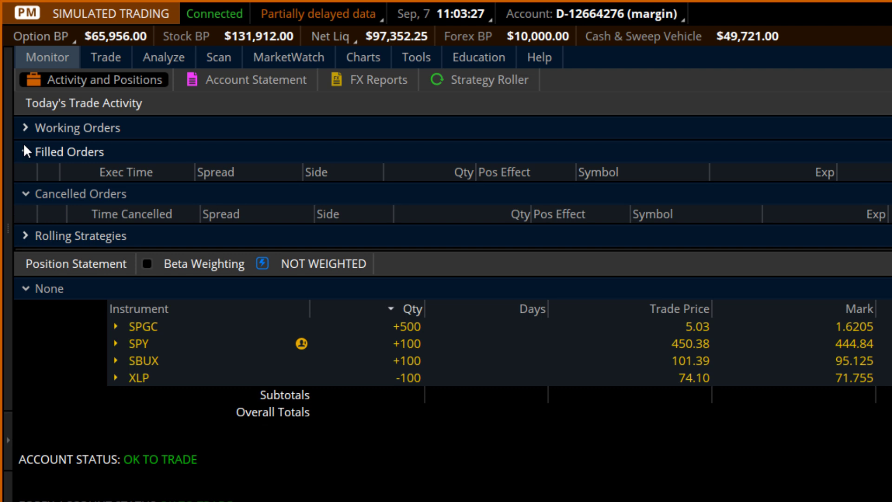
left_click(25, 175)
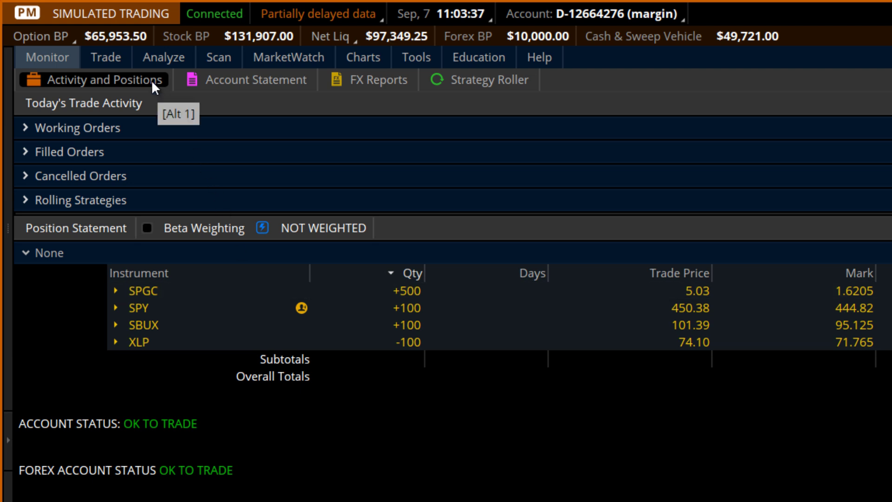
Open the Account Statement and examine the Cash & Sweep Vehicle entries and their transaction type filter, leaving the section collapsed
left_click(225, 79)
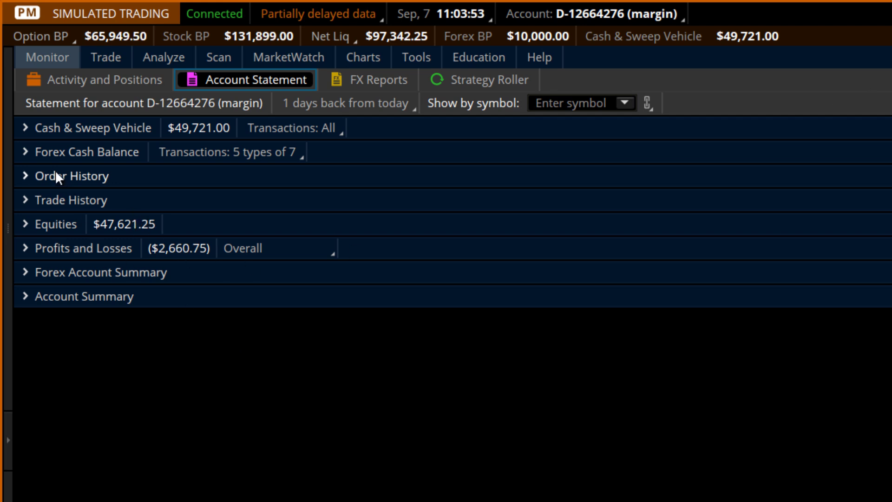
left_click(27, 126)
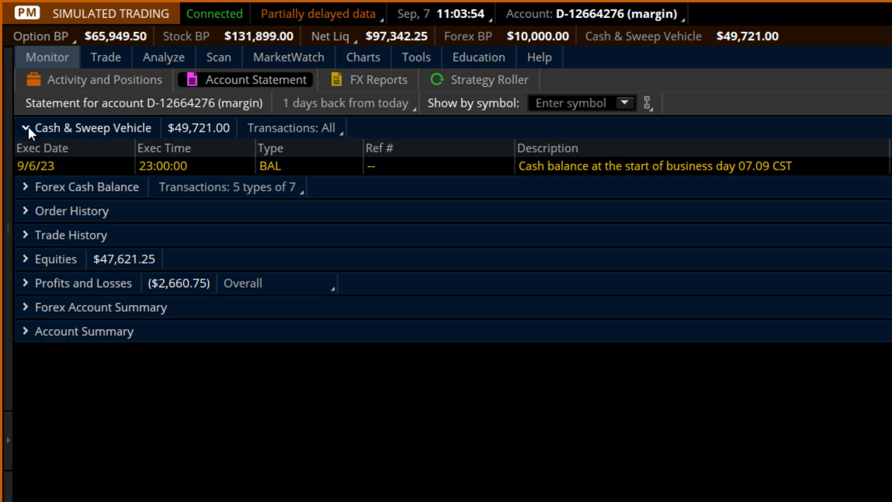
left_click(289, 132)
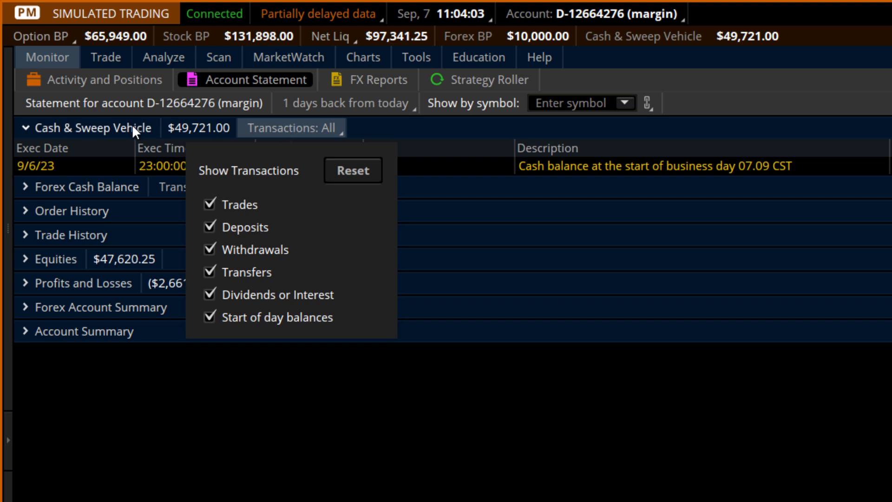
left_click(113, 124)
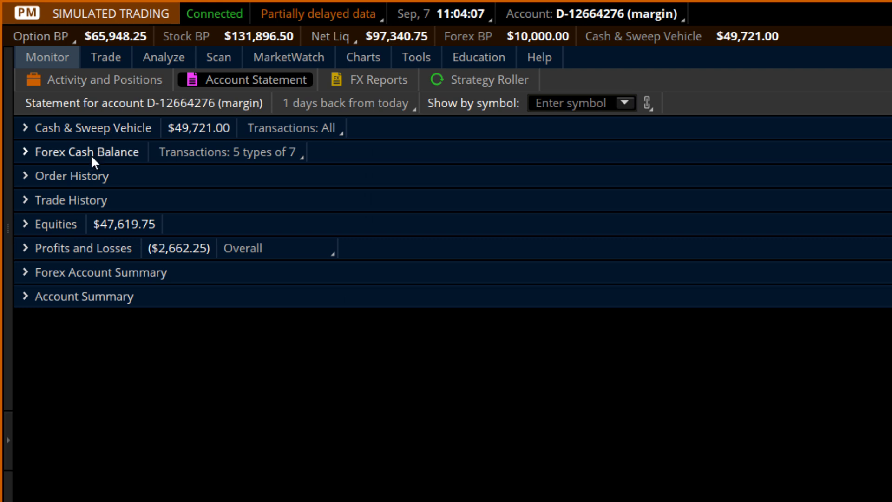
Look through the statement's Order History, period options, symbol filter and Trade History, leaving the sections collapsed
left_click(76, 177)
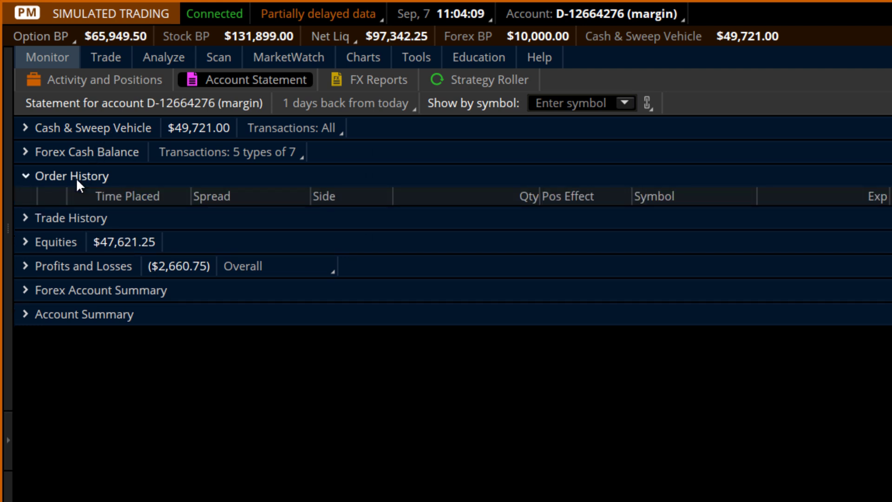
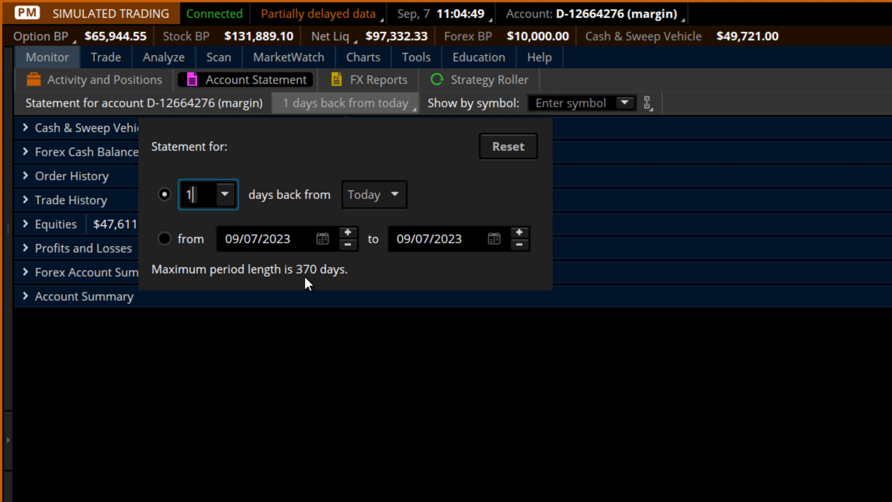
left_click(495, 103)
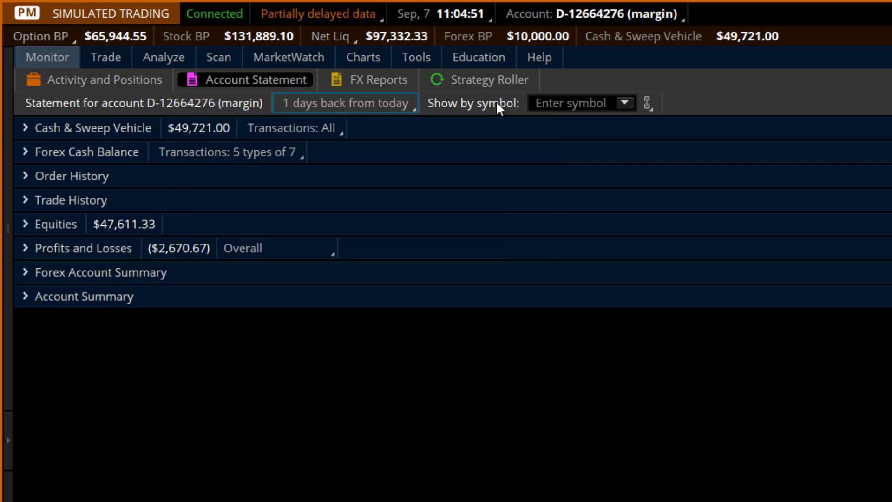
left_click(604, 104)
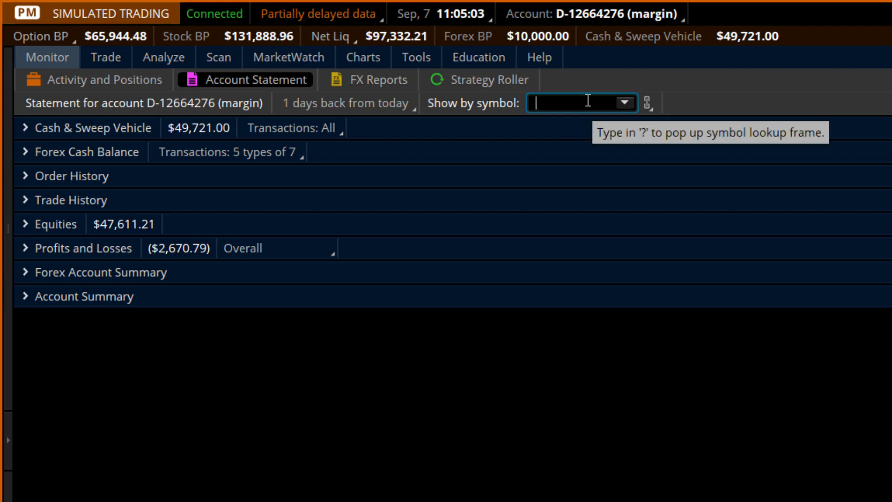
left_click(55, 199)
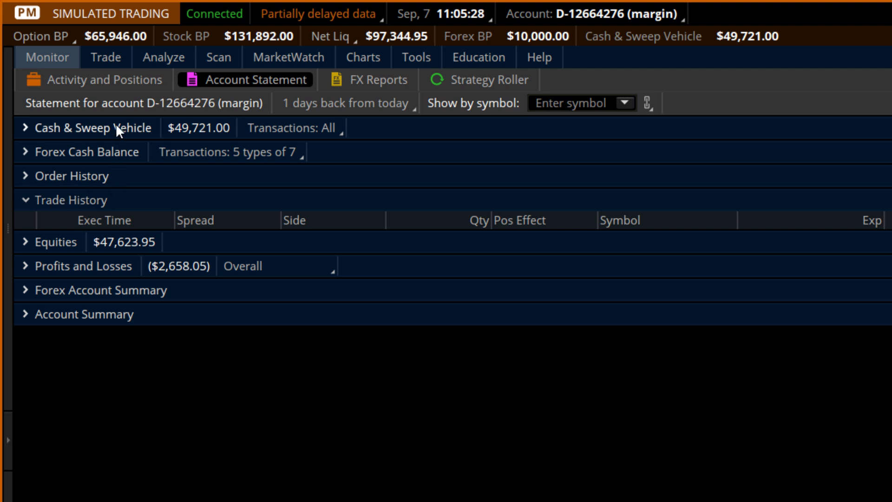
left_click(61, 197)
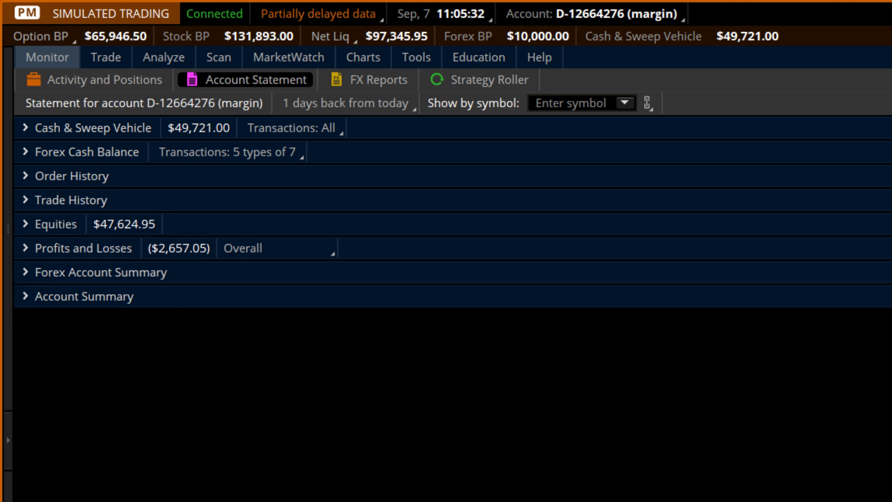
Set the statement period to 7 days back from today while viewing Trade History, ending with that section collapsed
left_click(35, 202)
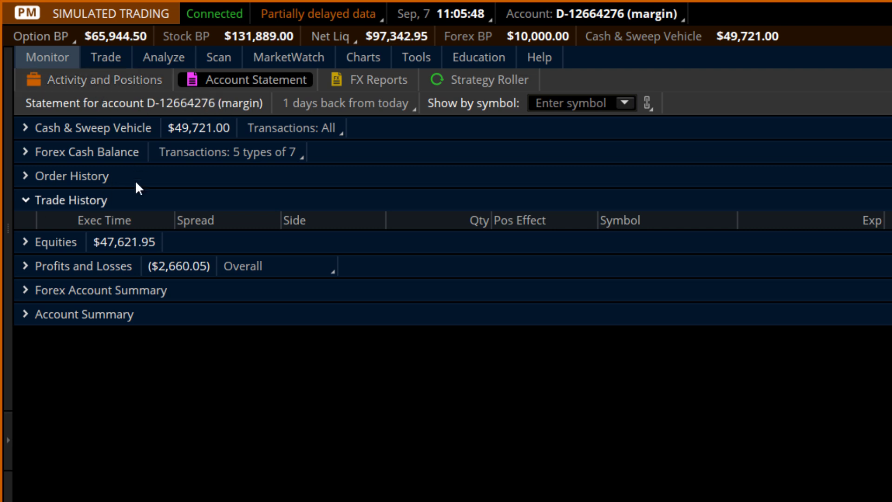
left_click(367, 101)
left_click(225, 194)
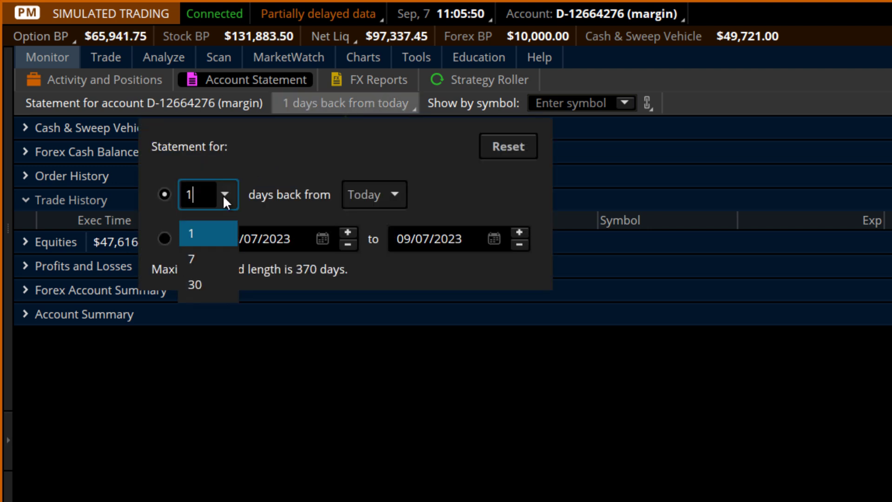
left_click(213, 256)
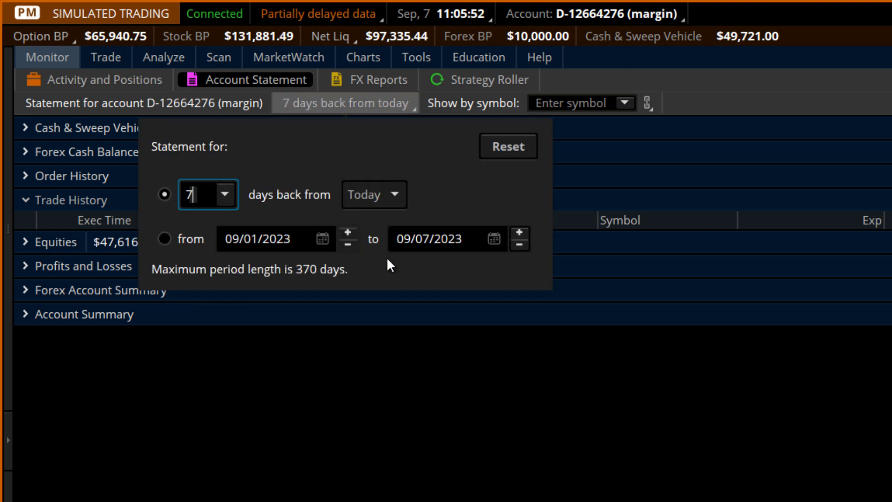
left_click(428, 425)
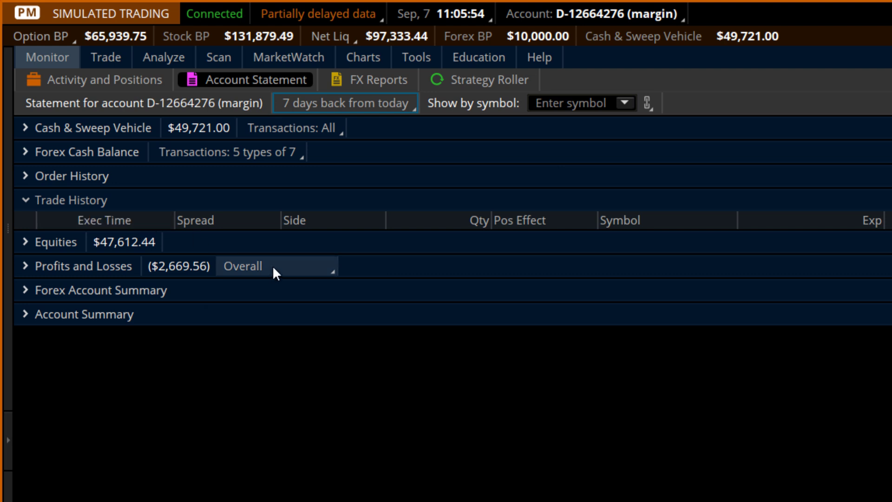
left_click(28, 197)
View the FX Reports page, and expand Rolling Strategies and Eligible Positions in the Strategy Roller
left_click(366, 82)
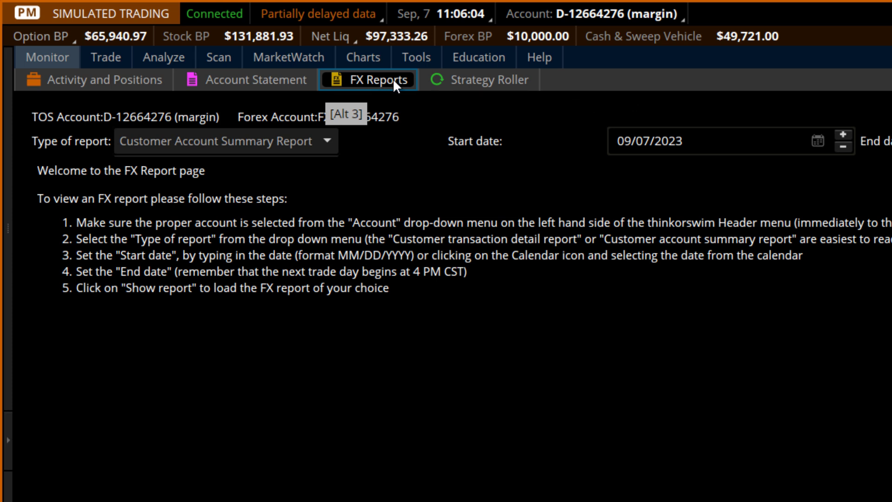
left_click(456, 80)
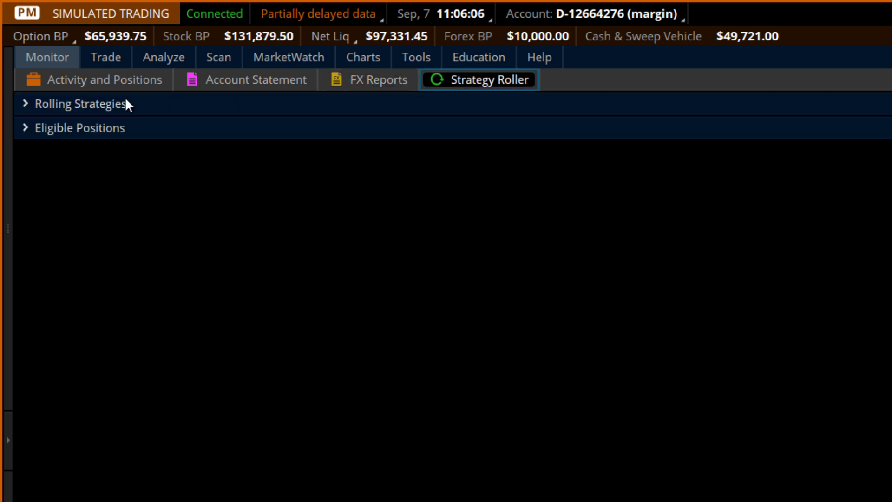
left_click(49, 105)
left_click(25, 145)
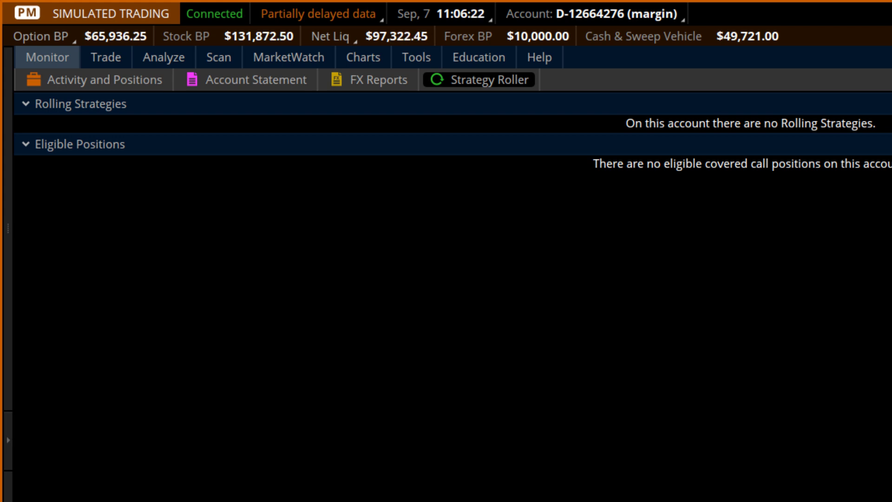
Return to Activity and Positions and check its Rolling Strategies section, leaving the section collapsed
left_click(91, 80)
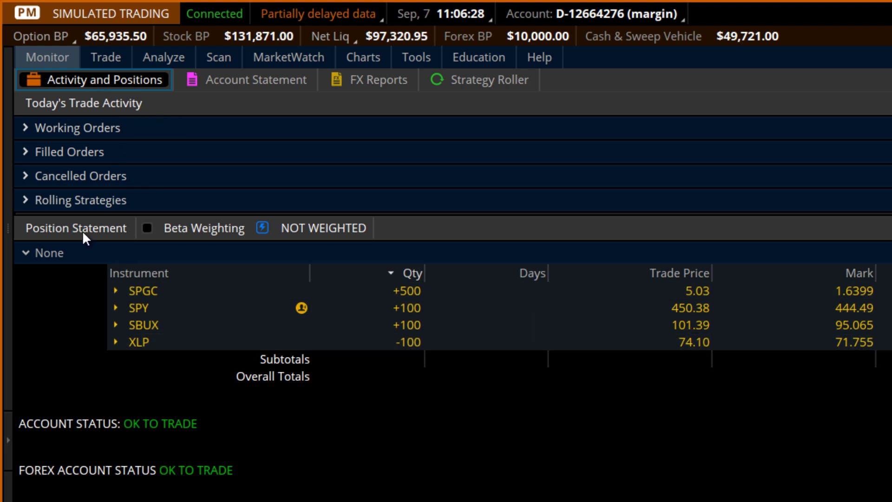
left_click(26, 199)
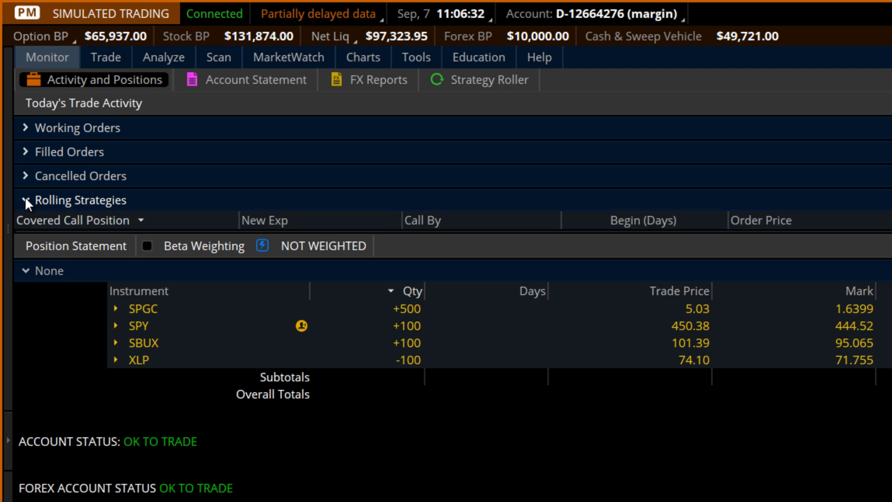
left_click(26, 200)
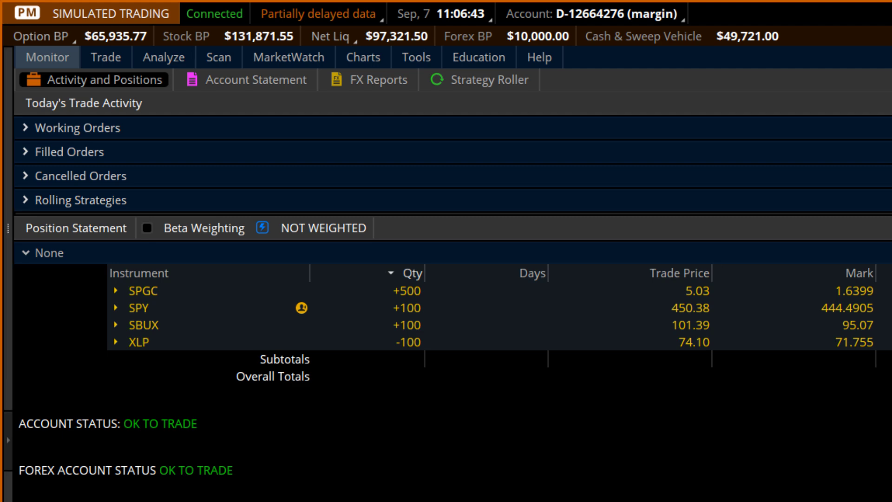